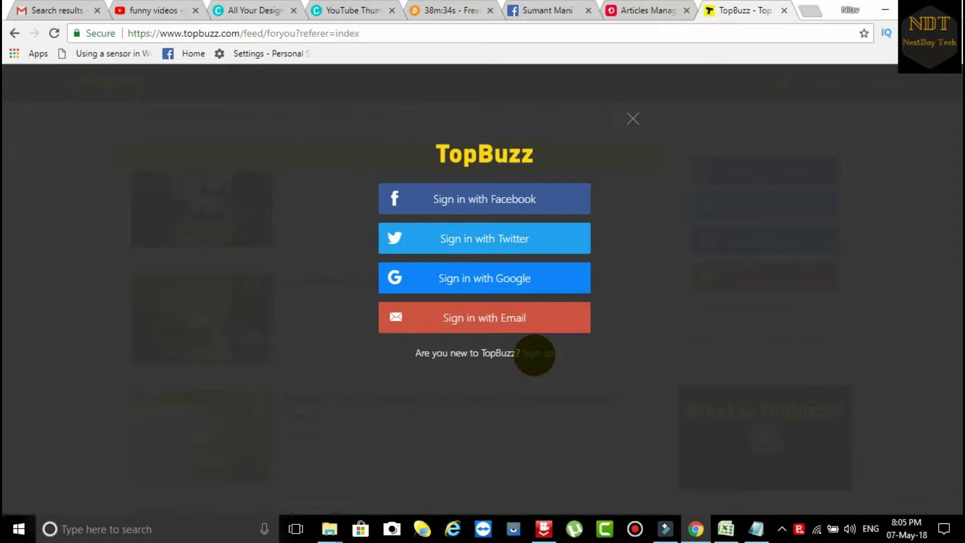
# Sign in to TopBuzz with Facebook and open the page for posting a video
pyautogui.click(537, 203)
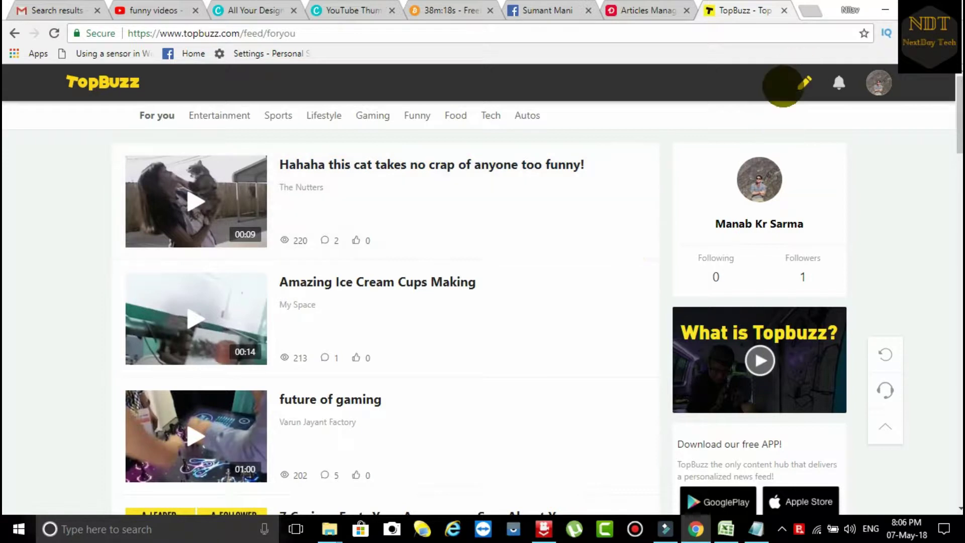
pyautogui.moveTo(799, 83)
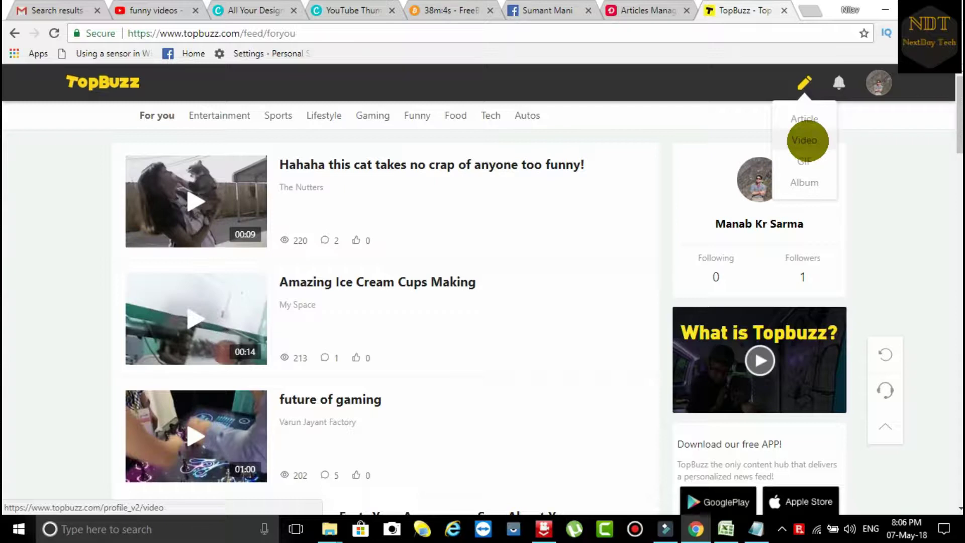
pyautogui.click(804, 140)
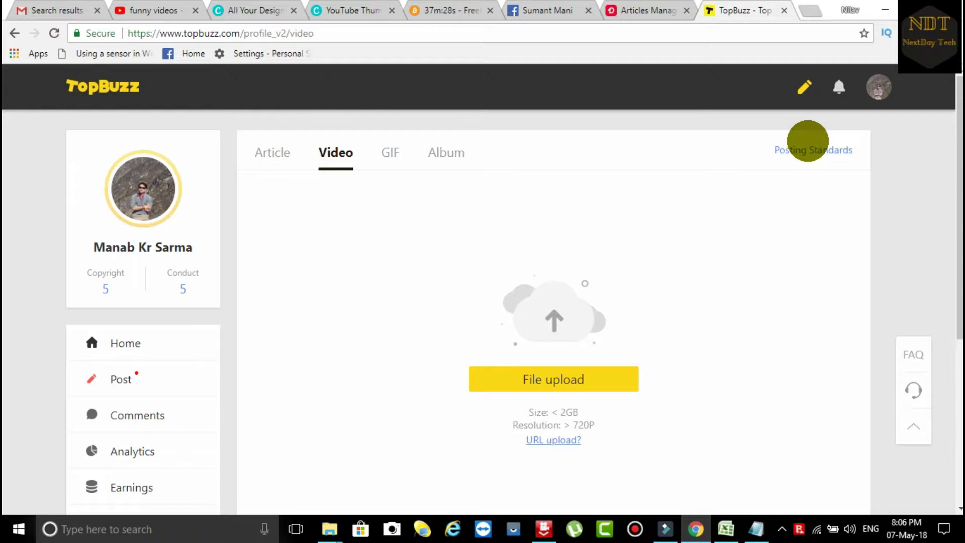
# Switch to YouTube and filter the "funny videos" search results to Creative Commons
pyautogui.click(168, 10)
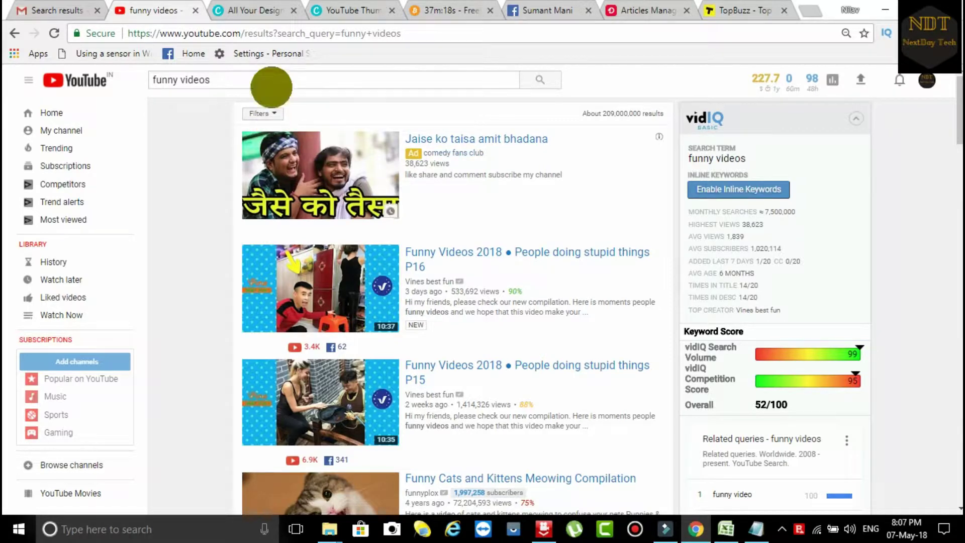
pyautogui.click(272, 114)
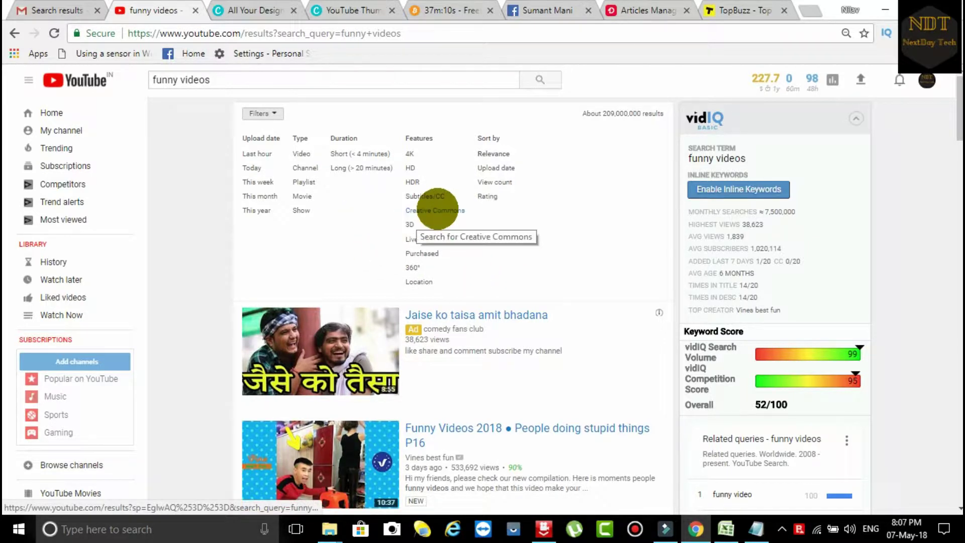
pyautogui.click(431, 209)
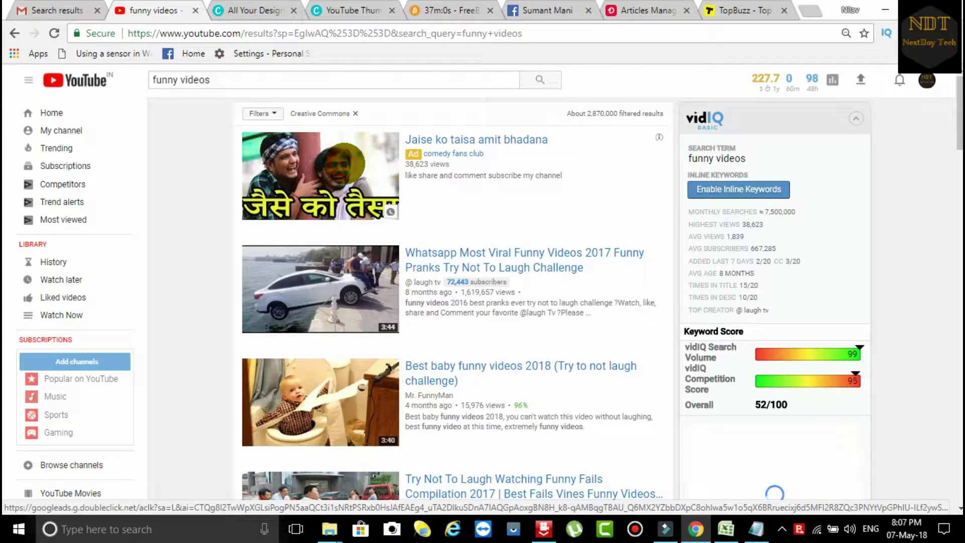
# Open the video "Jaise ko taisa amit bhadana", pause it, and expand its description to check the license
pyautogui.click(321, 176)
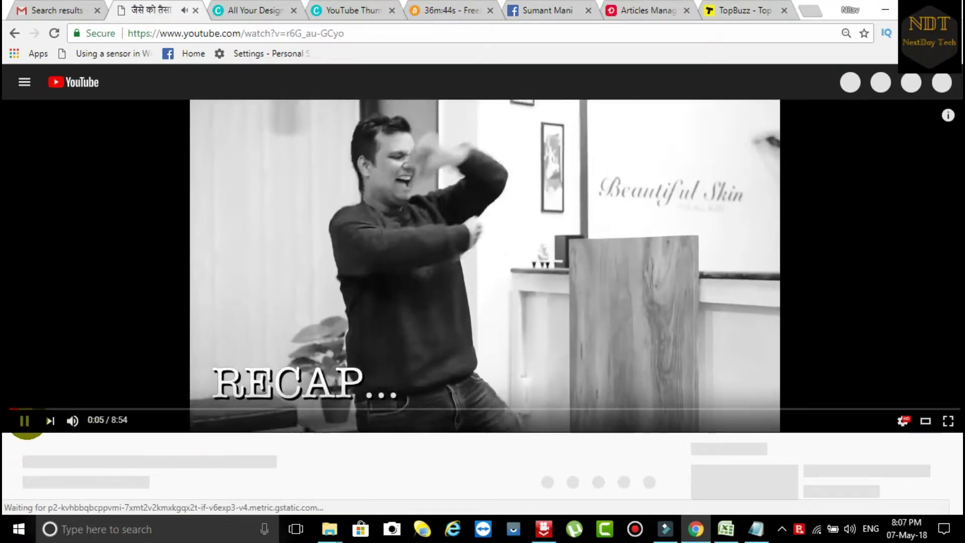
pyautogui.click(25, 420)
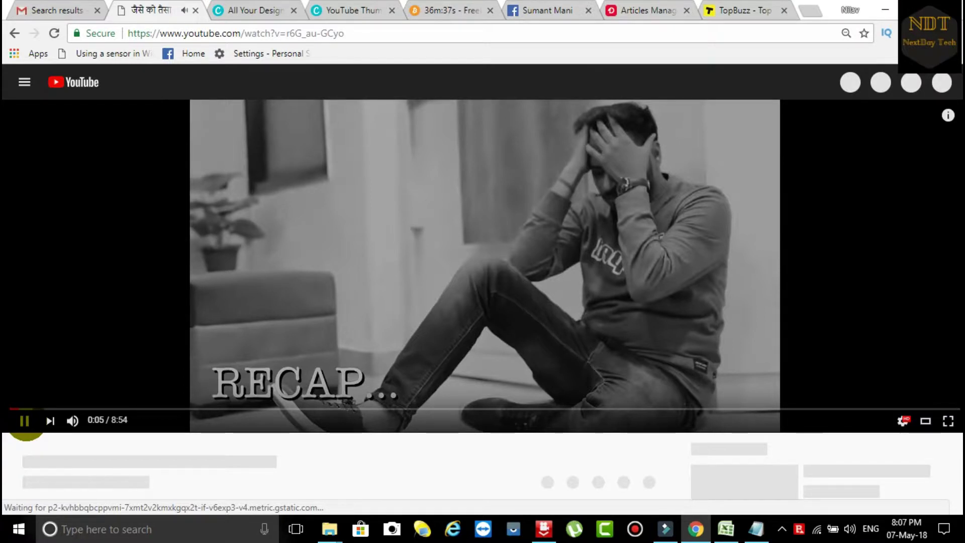
pyautogui.click(19, 411)
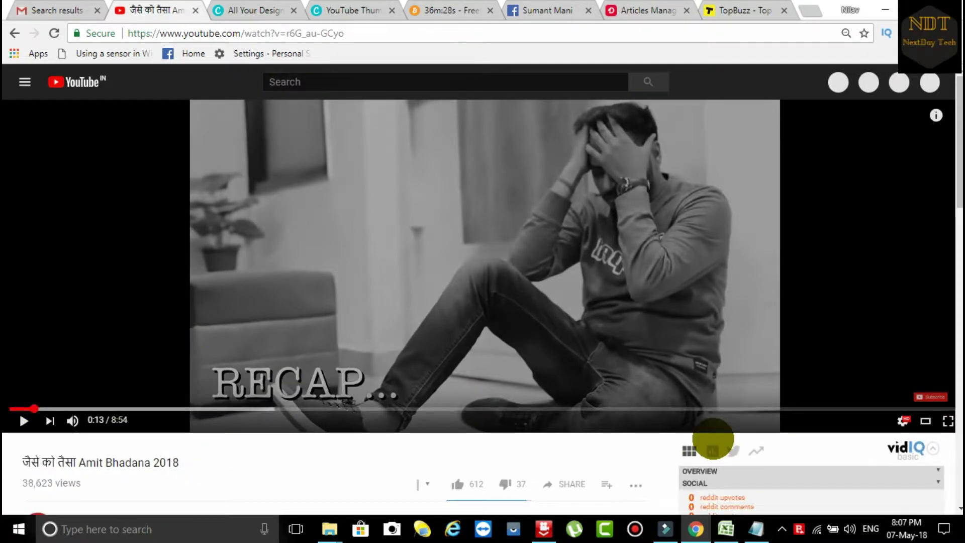
pyautogui.scroll(-7, 715, 442)
pyautogui.scroll(3, 422, 338)
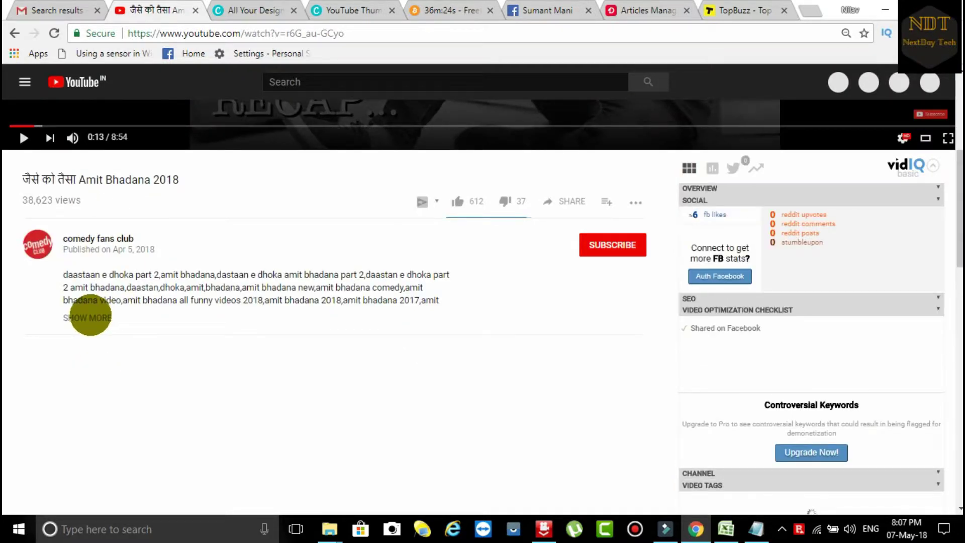
pyautogui.click(94, 318)
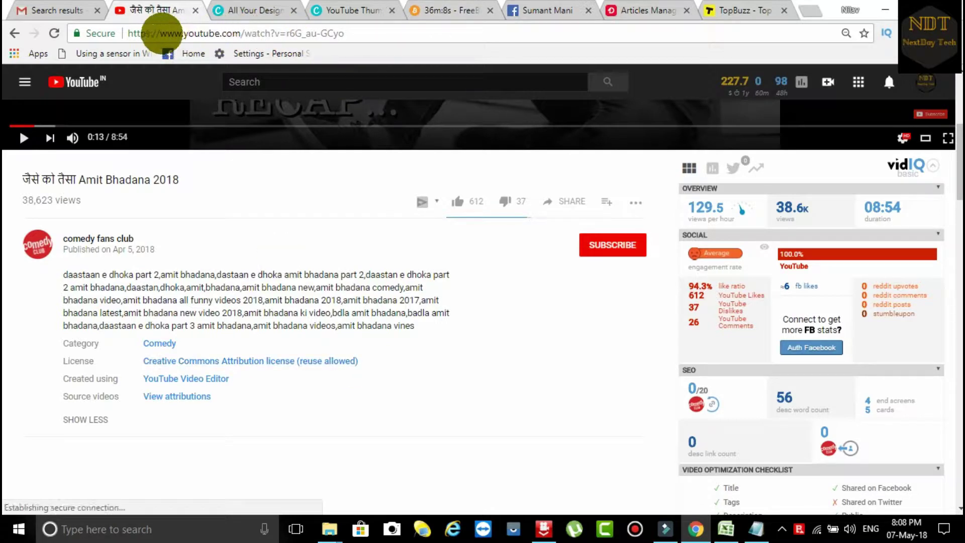
# Change the video's address to ssyoutube.com/watch?v=r6G_au-GCyo and load it to reach the download page
pyautogui.click(161, 32)
pyautogui.click(160, 31)
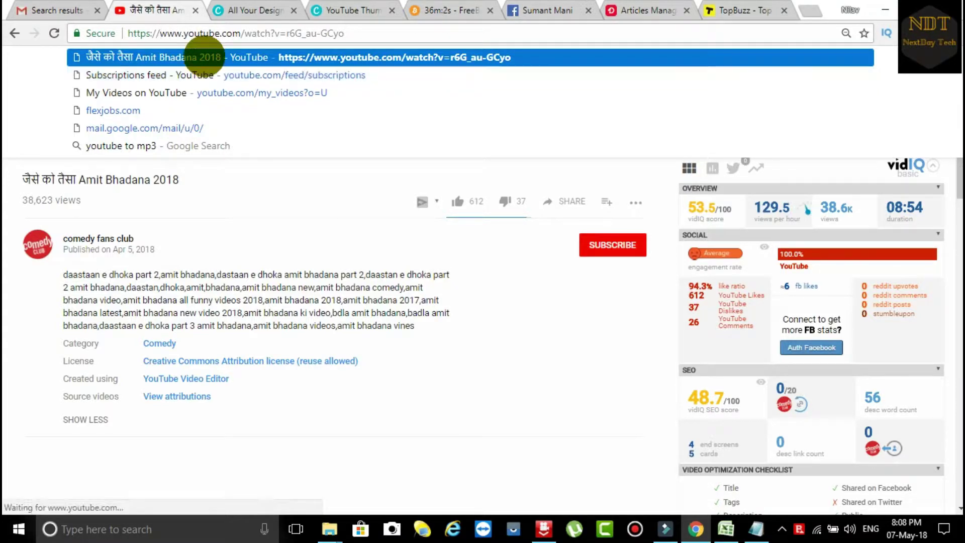
pyautogui.click(182, 32)
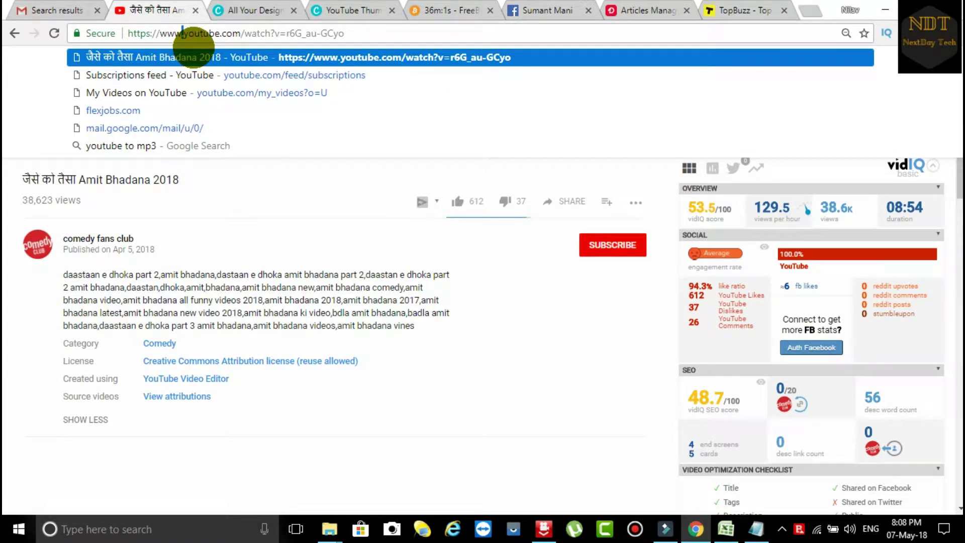
pyautogui.press('BackSpace')
pyautogui.press('BackSpace')
pyautogui.press('BackSpace')
pyautogui.press('BackSpace')
pyautogui.press('BackSpace')
pyautogui.press('BackSpace')
pyautogui.press('BackSpace')
pyautogui.press('BackSpace')
pyautogui.press('BackSpace')
pyautogui.press('BackSpace')
pyautogui.press('BackSpace')
pyautogui.press('BackSpace')
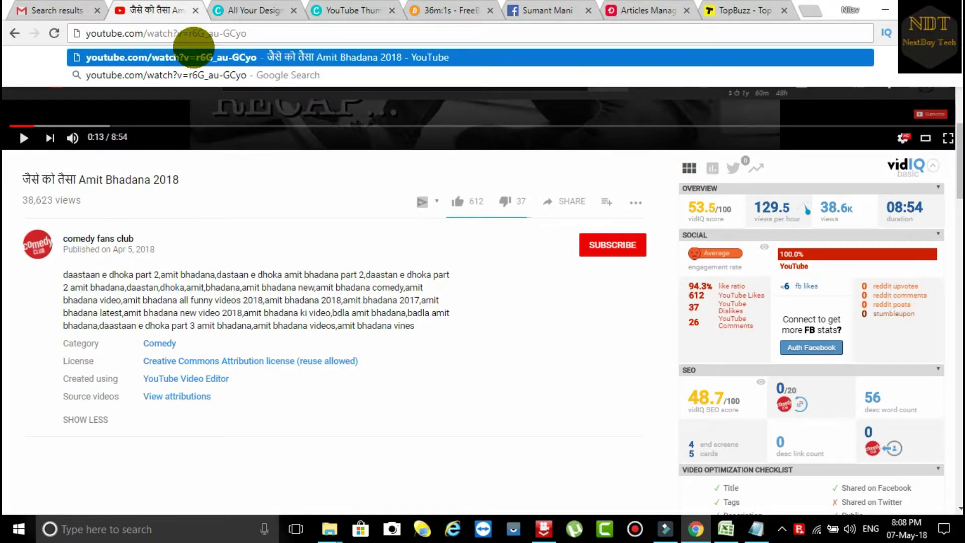
pyautogui.write('ss')
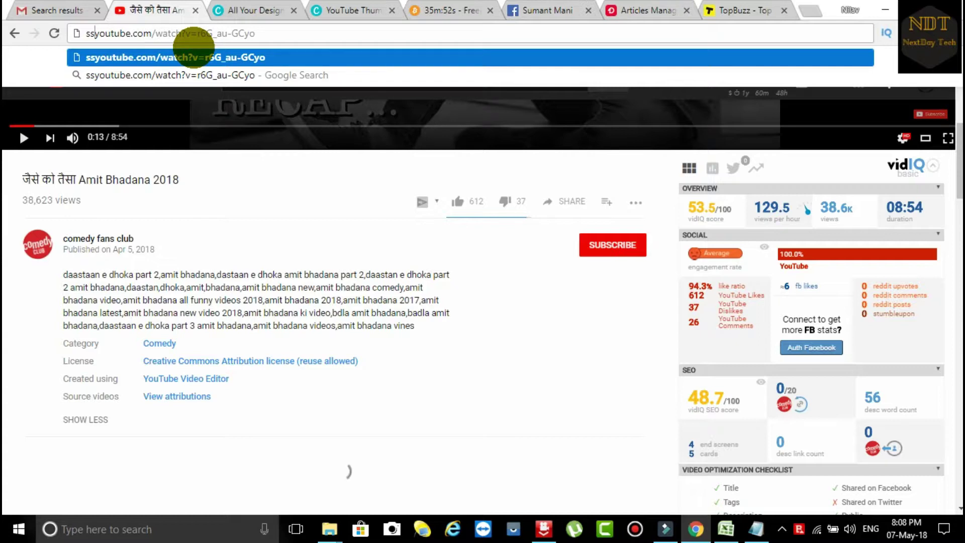
pyautogui.press('Return')
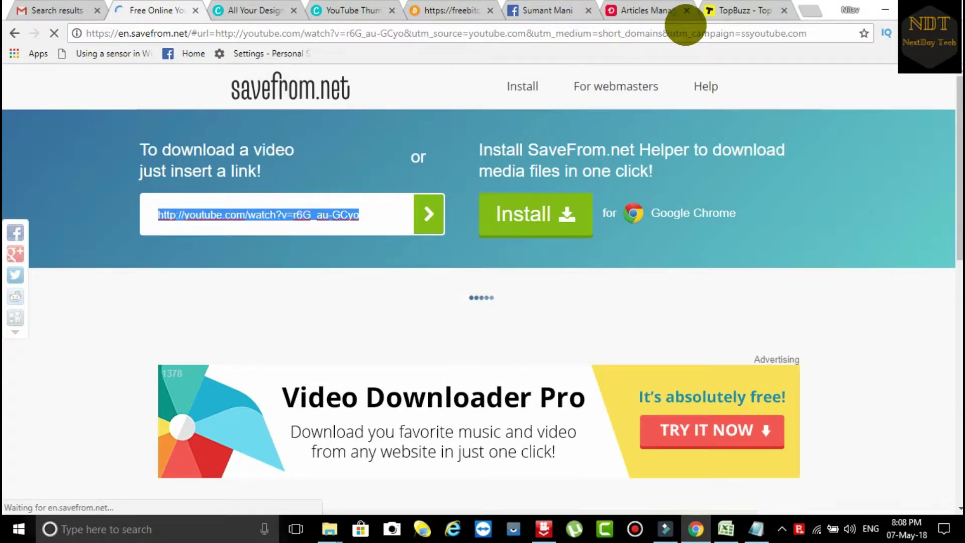
# Return to TopBuzz and upload the video file "English Guy vs Desi Guy _ Amit Bhadana New Funny Video 2017"
pyautogui.click(737, 9)
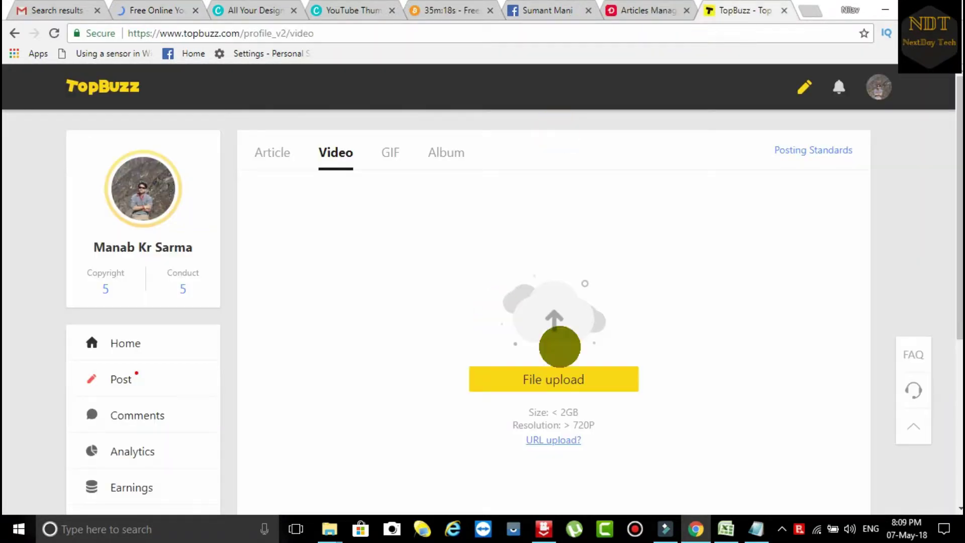
pyautogui.scroll(-3, 648, 279)
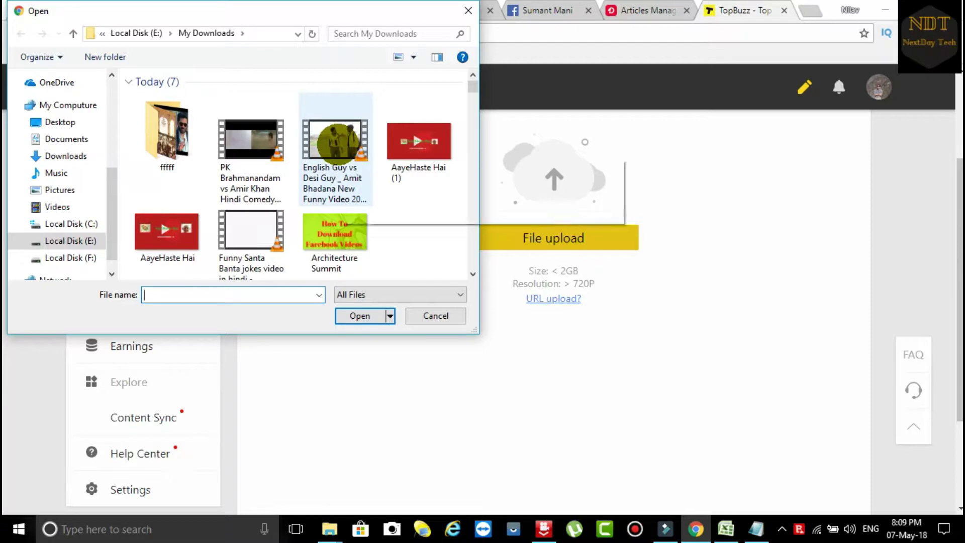
pyautogui.doubleClick(338, 144)
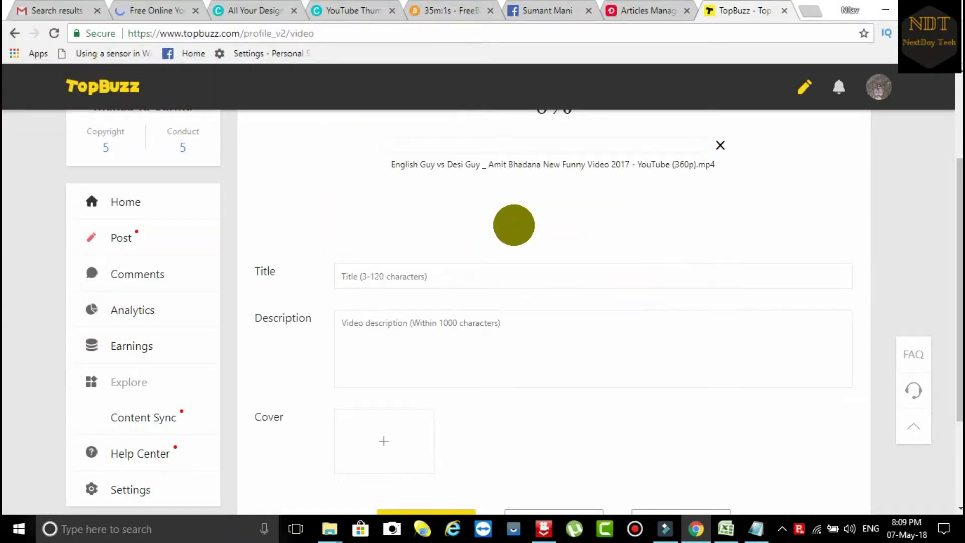
# Try the picture "AayeHaste Hai (1)" as the video's customized cover and close the cover dialog without submitting
pyautogui.scroll(-3, 549, 303)
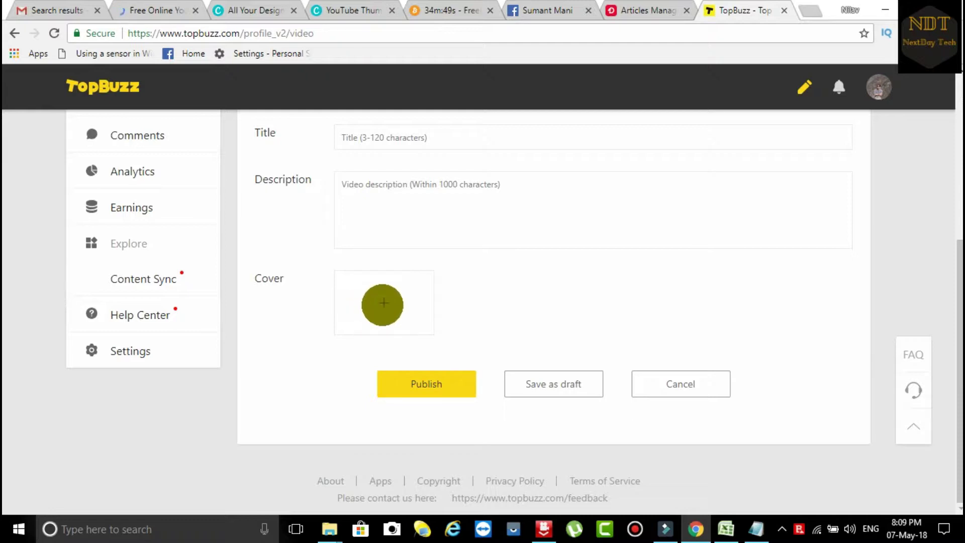
pyautogui.click(382, 303)
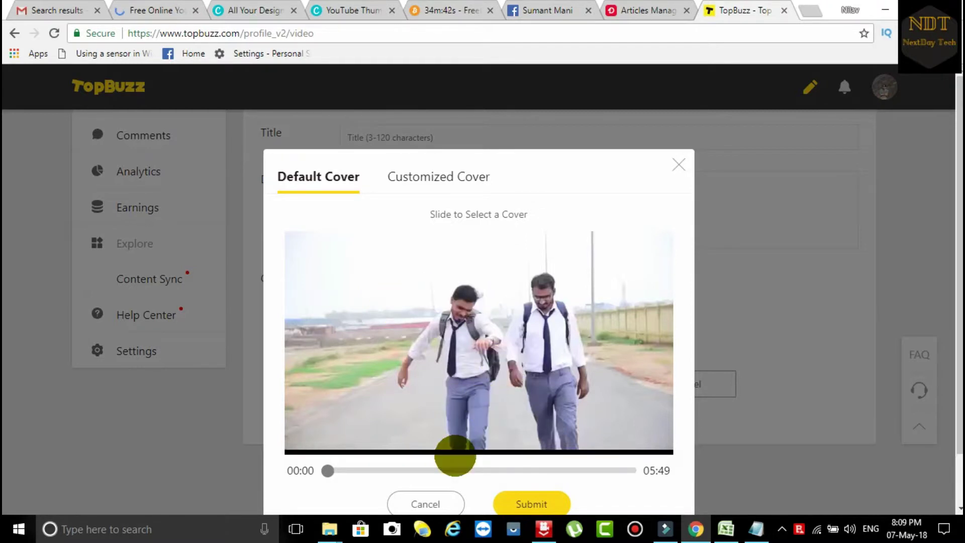
pyautogui.scroll(-2, 603, 323)
pyautogui.click(519, 277)
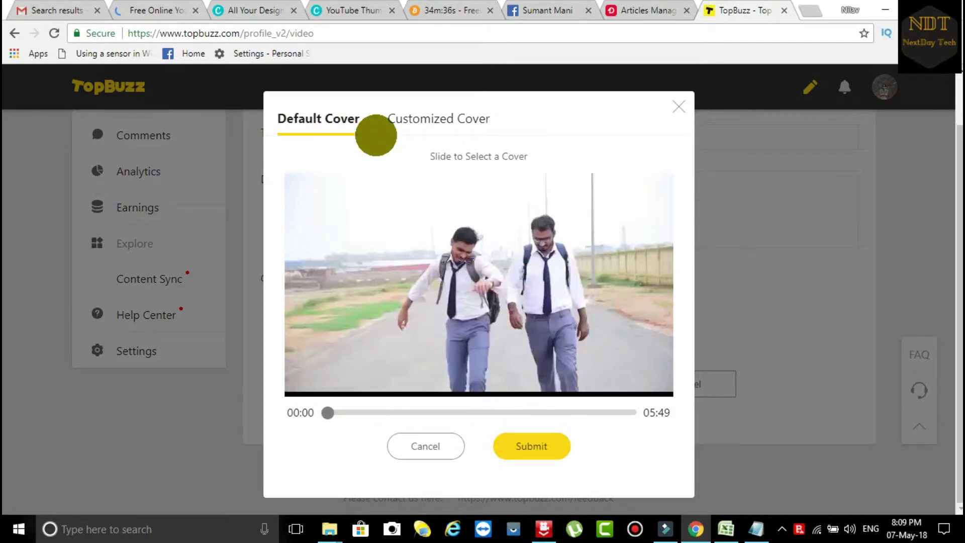
pyautogui.click(416, 123)
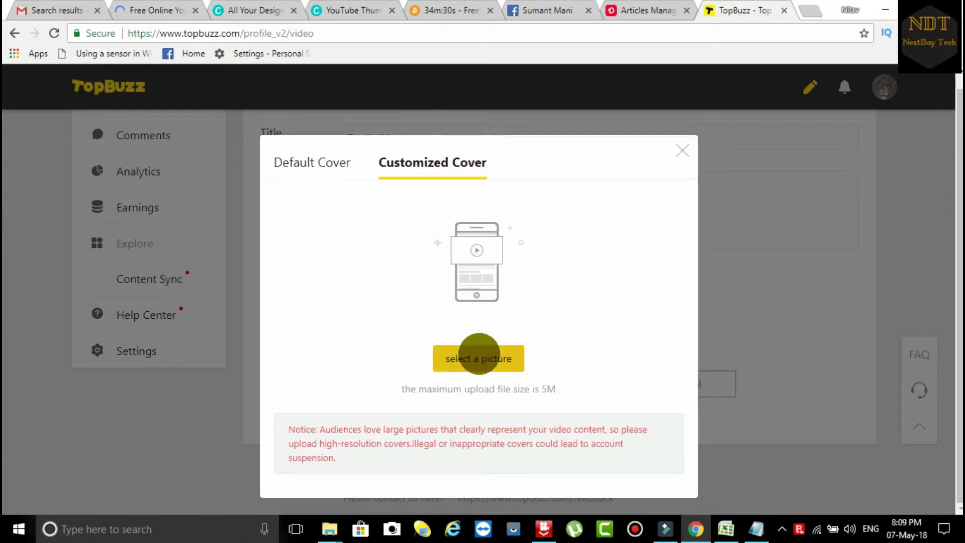
pyautogui.click(478, 354)
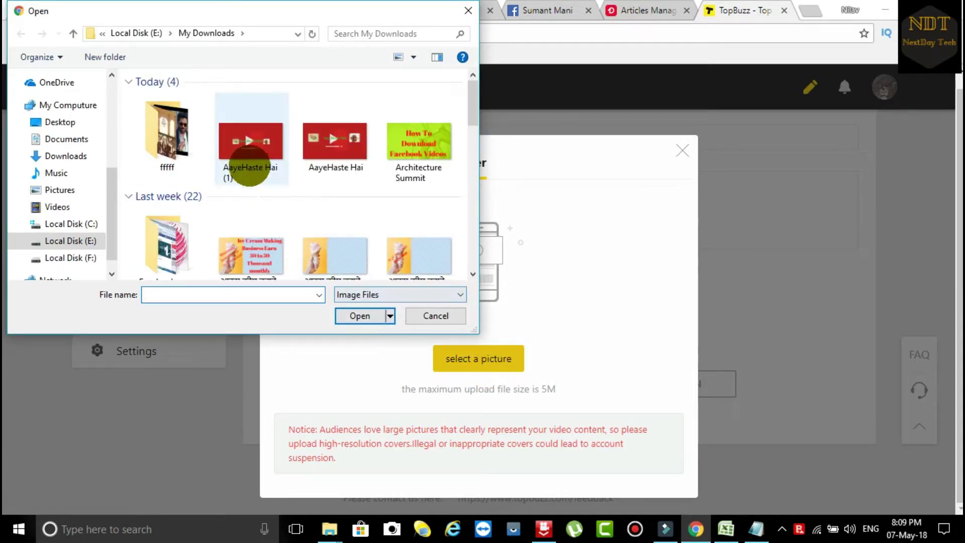
pyautogui.click(251, 171)
pyautogui.click(372, 317)
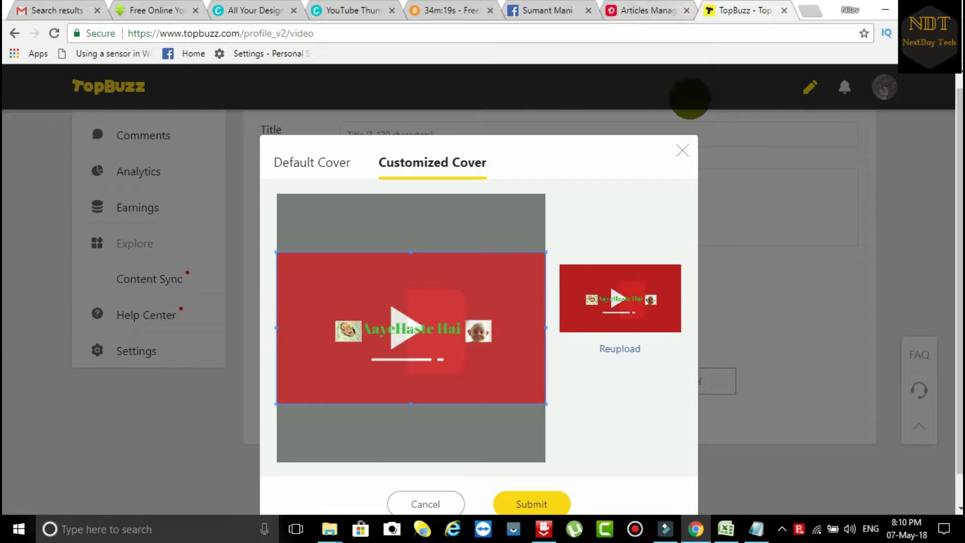
pyautogui.click(682, 152)
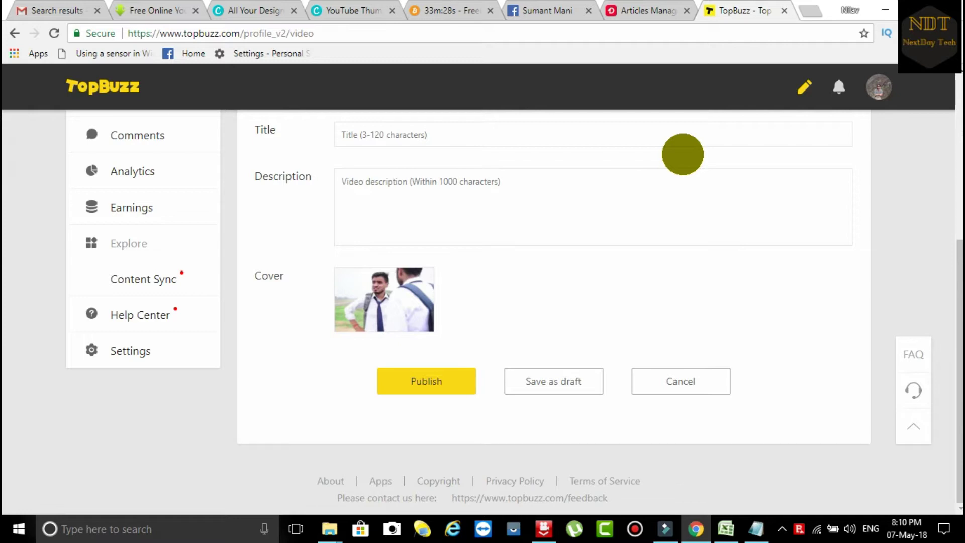
# Leave the unsaved video post and review the earnings settings, including the currency and payment options
pyautogui.click(129, 208)
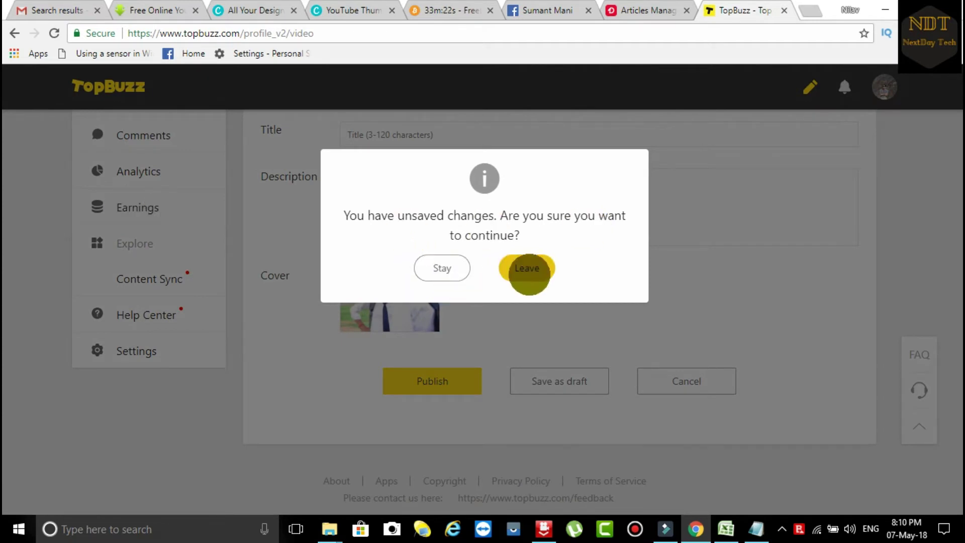
pyautogui.click(529, 272)
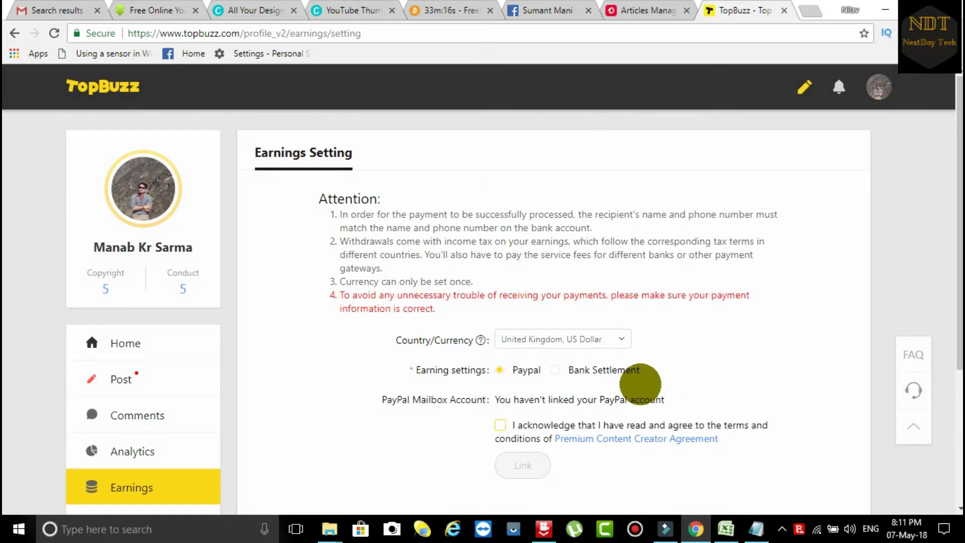
pyautogui.scroll(-3, 693, 366)
pyautogui.scroll(2, 696, 366)
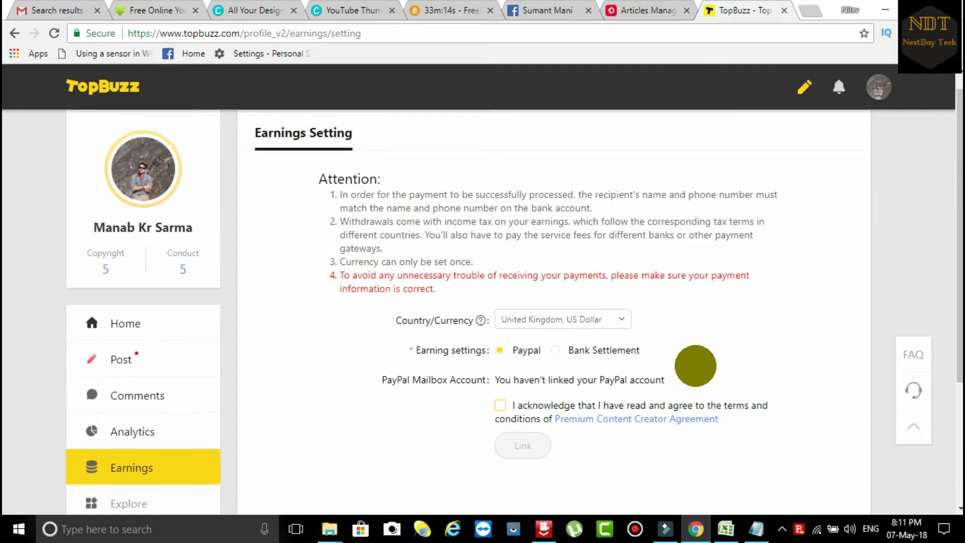
pyautogui.scroll(1, 695, 365)
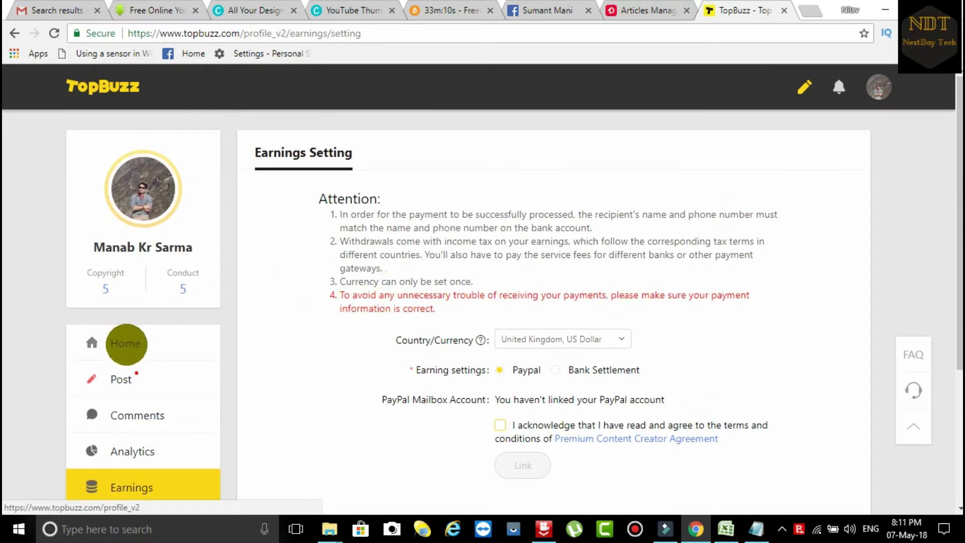
# Open the profile home page and dismiss the settlement country and currency setup
pyautogui.click(126, 344)
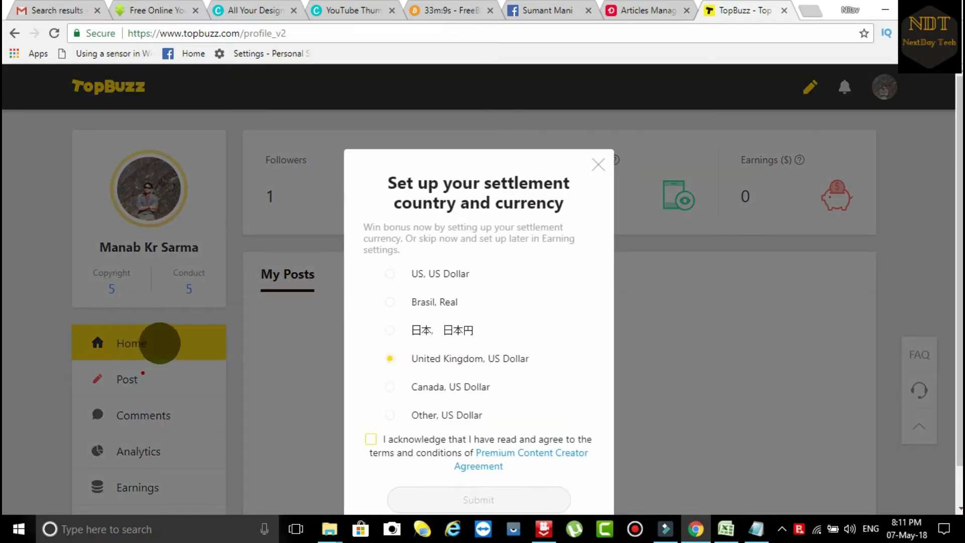
pyautogui.click(597, 164)
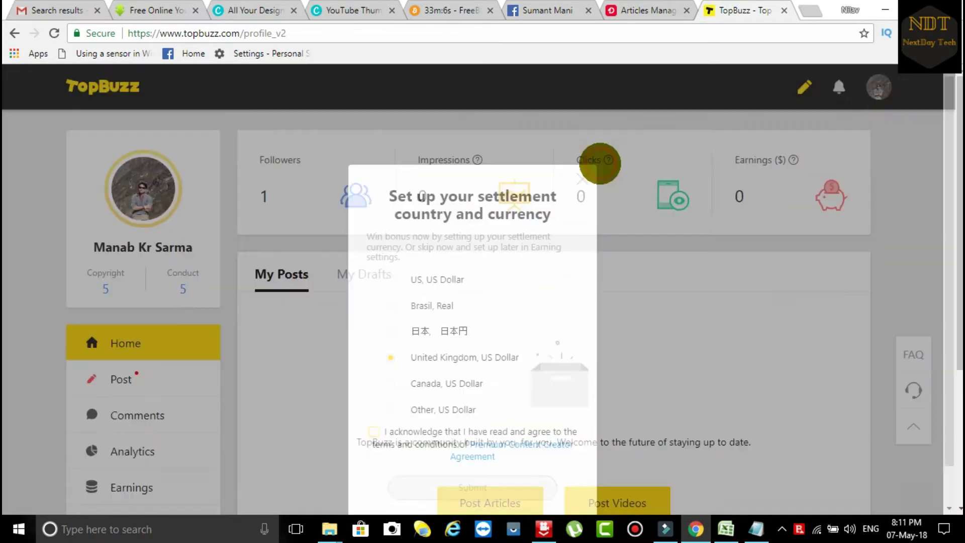